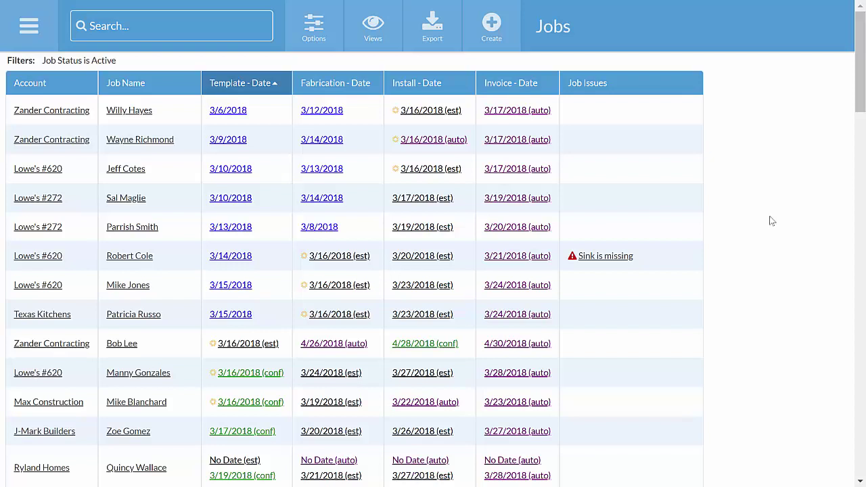
Create and save job 'Smith Family' under account Home Depot #405 with the Standard Job template.
left_click(483, 39)
type("Smith Family")
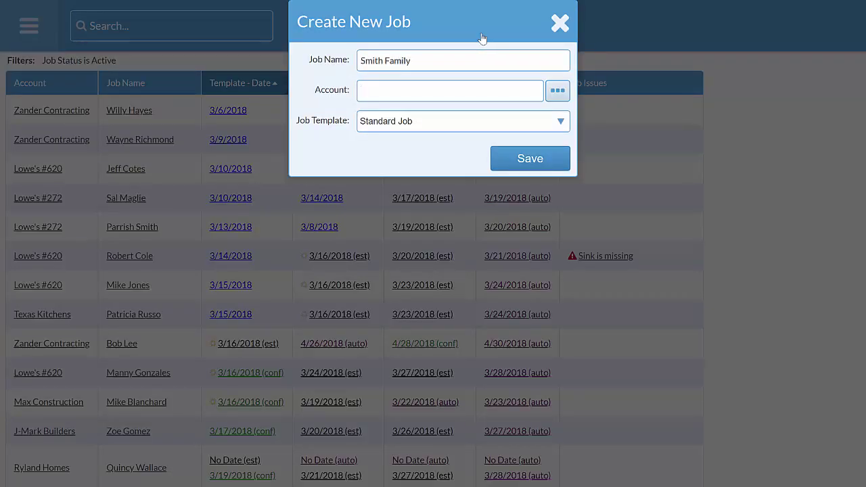
type("Home Depot #405")
left_click(541, 162)
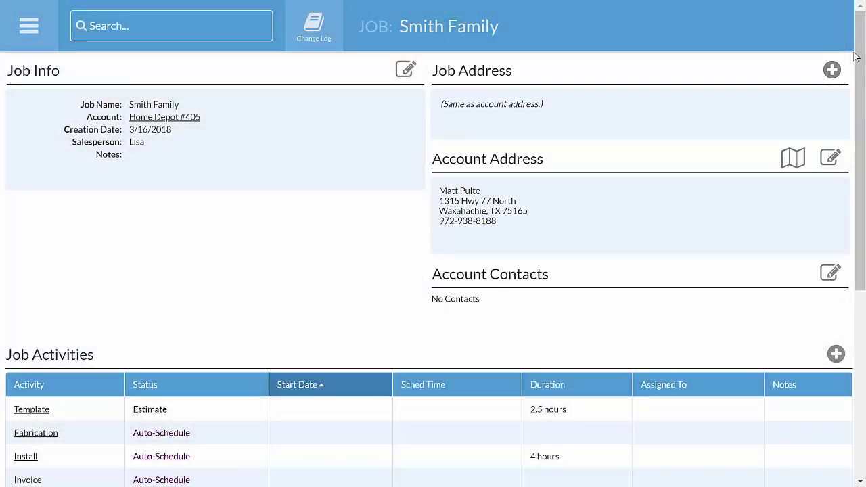
Fill the Job Worksheet with room Kitchen, Absolute Black, 67 square feet, Bullnose edge, and save.
scroll(855, 57, "down", 1)
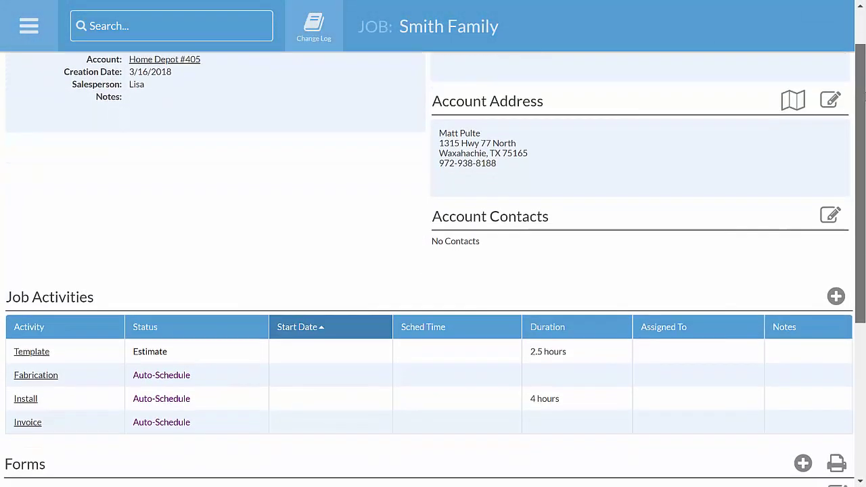
scroll(457, 223, "down", 3)
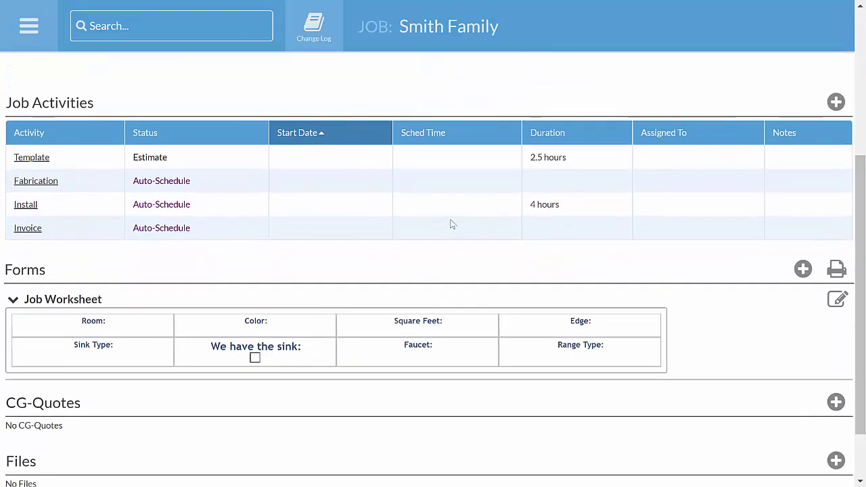
left_click(837, 299)
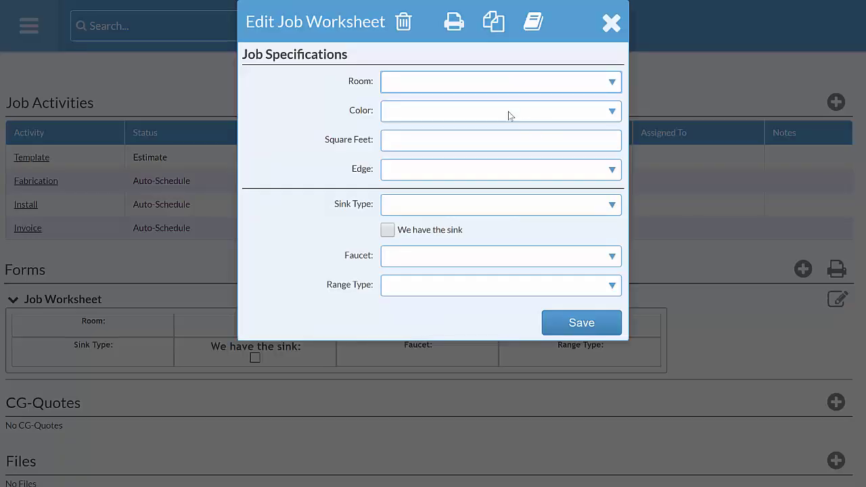
left_click(495, 87)
left_click(478, 122)
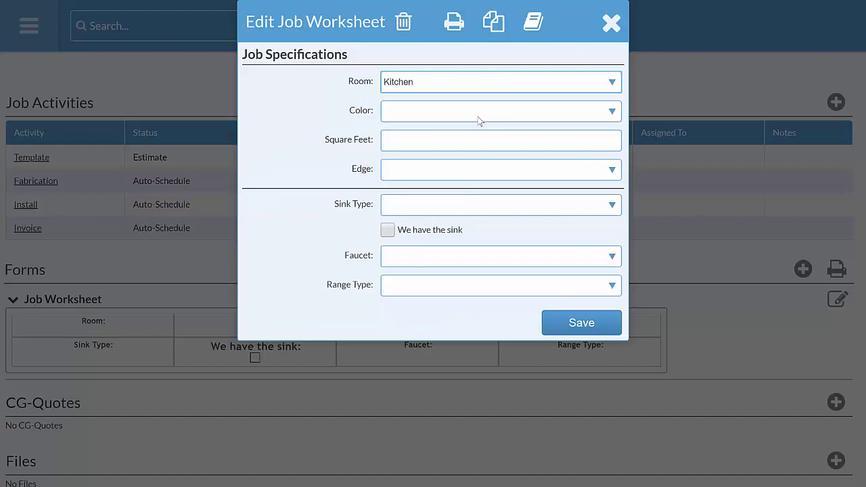
left_click(581, 323)
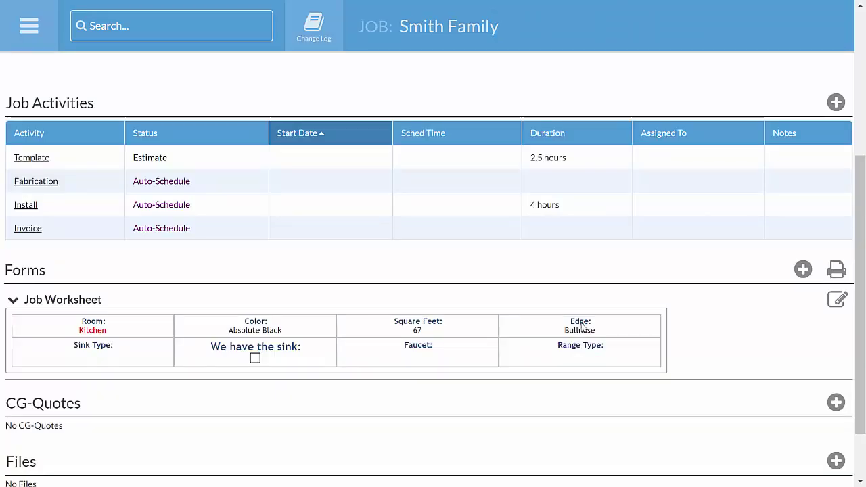
Set the Template activity's start date to today, 3/16/2018, and save it.
left_click(44, 158)
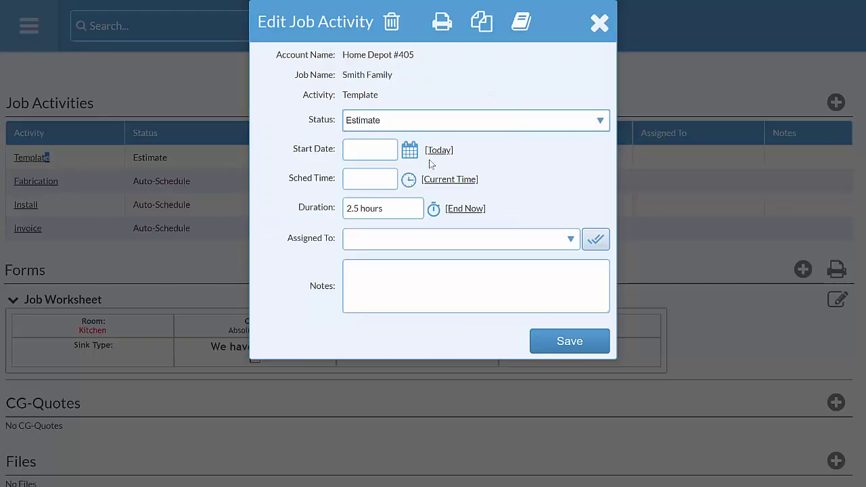
left_click(437, 151)
left_click(595, 341)
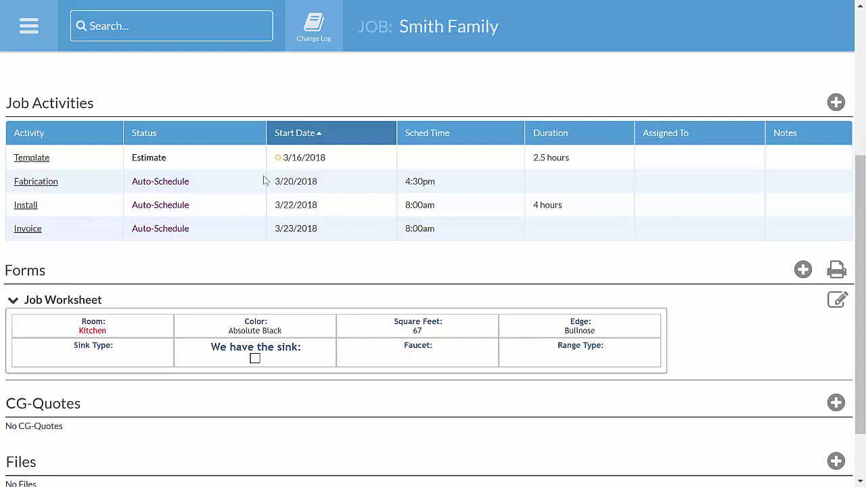
Go to the Calendar showing the week of 3/12/2018.
left_click(51, 37)
left_click(40, 101)
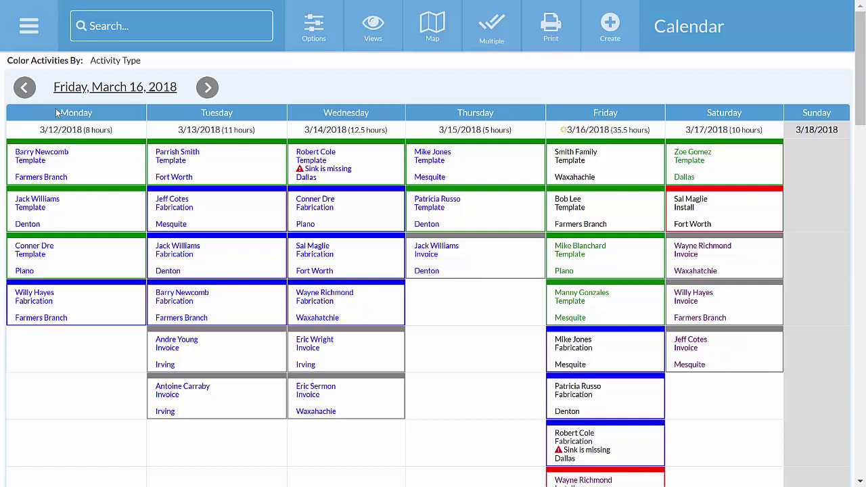
In the Template Schedule view, place Smith Family in Norm's 3/16 row at 2pm.
left_click(367, 43)
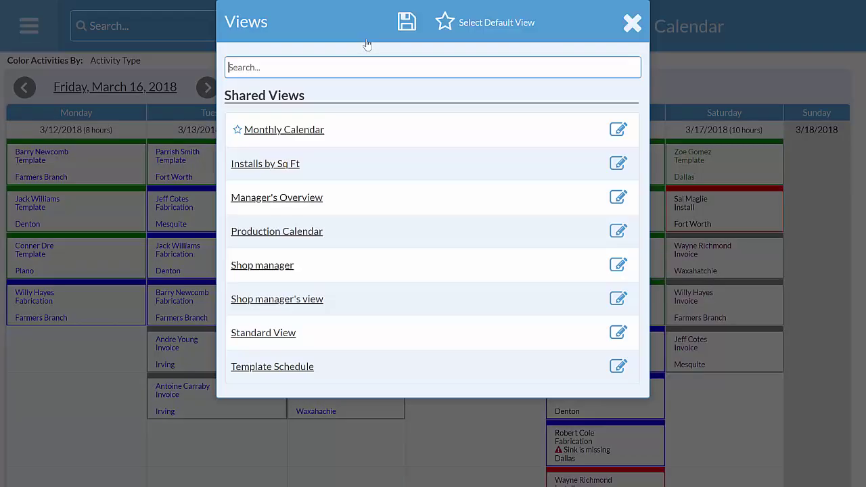
left_click(285, 366)
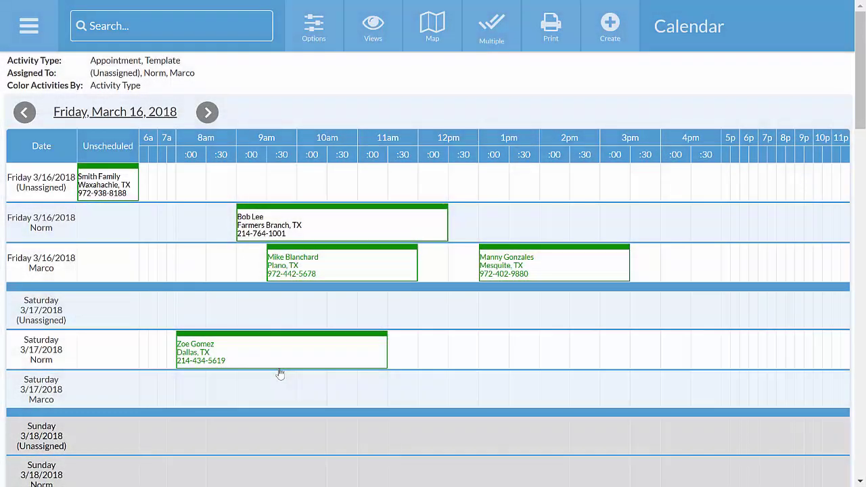
left_click_drag(96, 178, 559, 220)
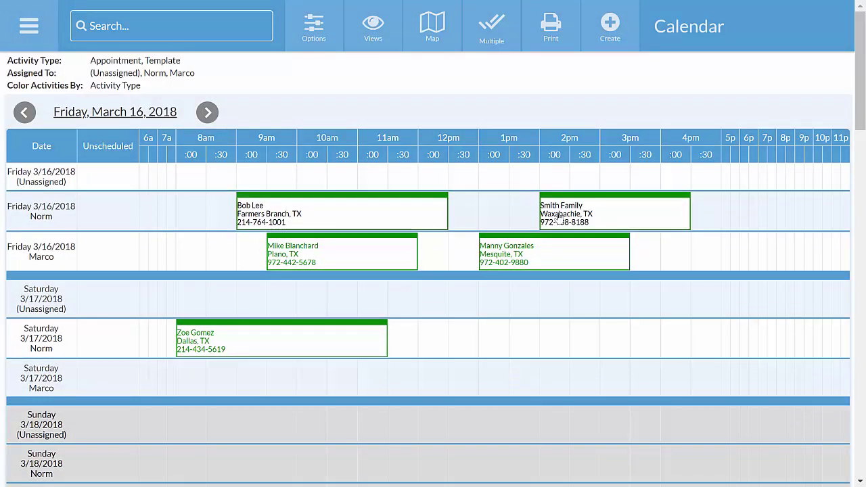
left_click(434, 34)
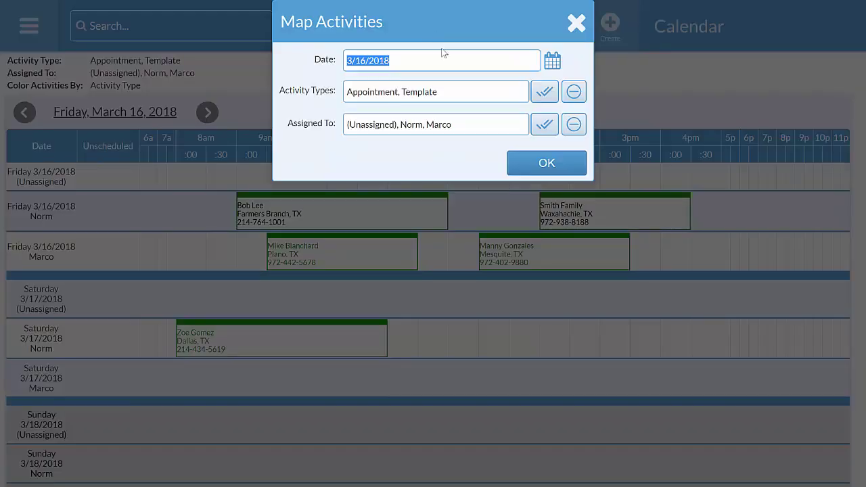
left_click(516, 161)
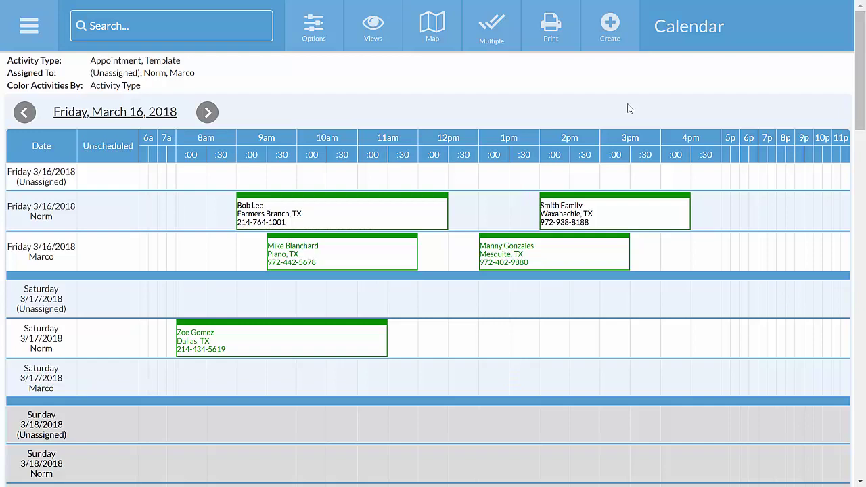
left_click(551, 33)
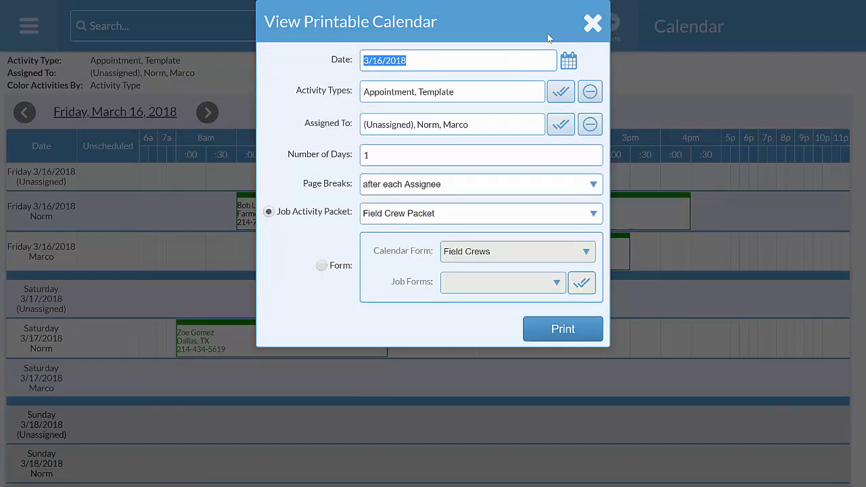
left_click(562, 332)
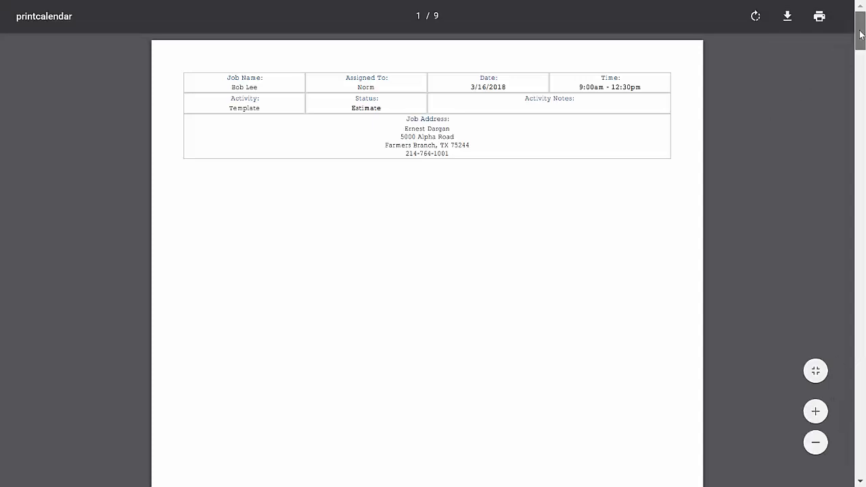
left_click_drag(860, 35, 856, 244)
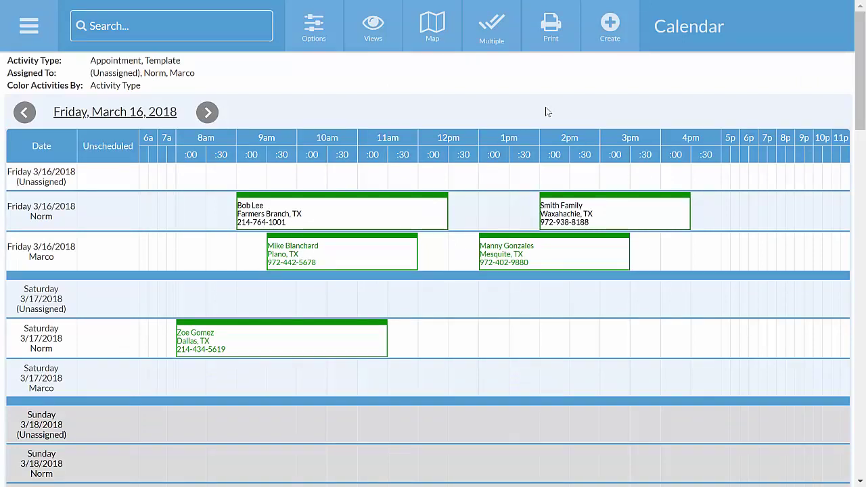
Open the Jobs list and apply the Unconfirmed Templates saved view.
left_click(39, 42)
left_click(23, 71)
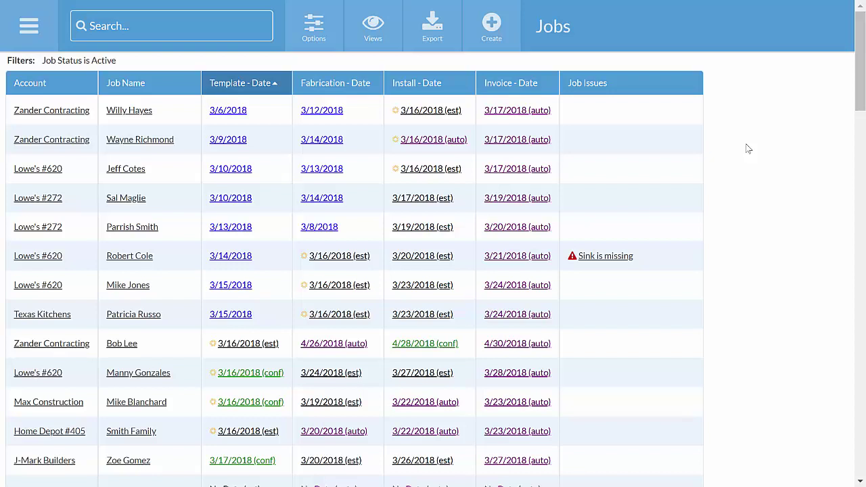
left_click(373, 28)
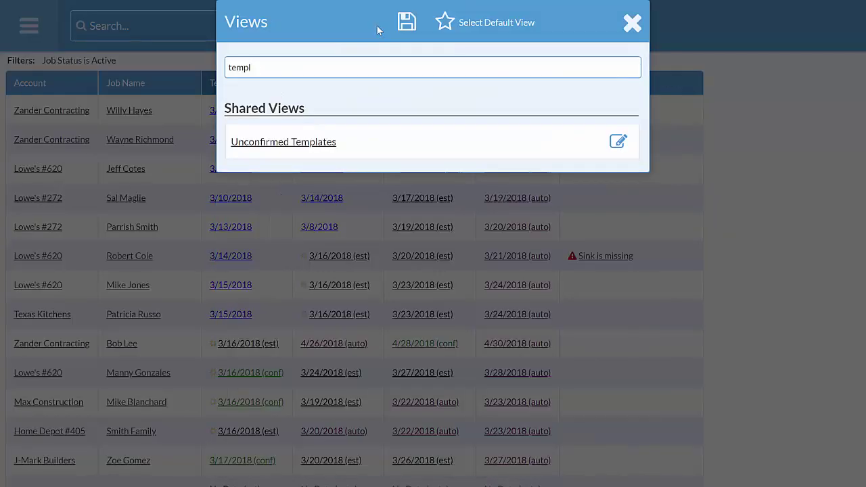
left_click(283, 143)
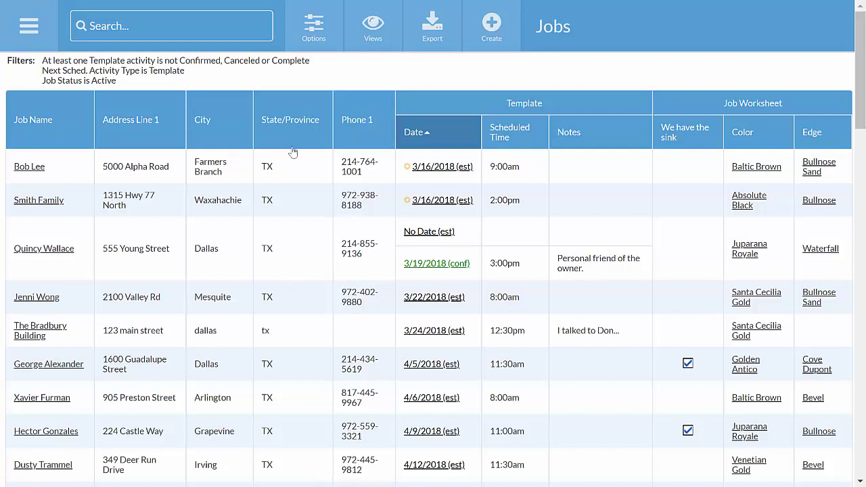
Change Smith Family's template activity status to Confirmed and save it.
left_click(436, 199)
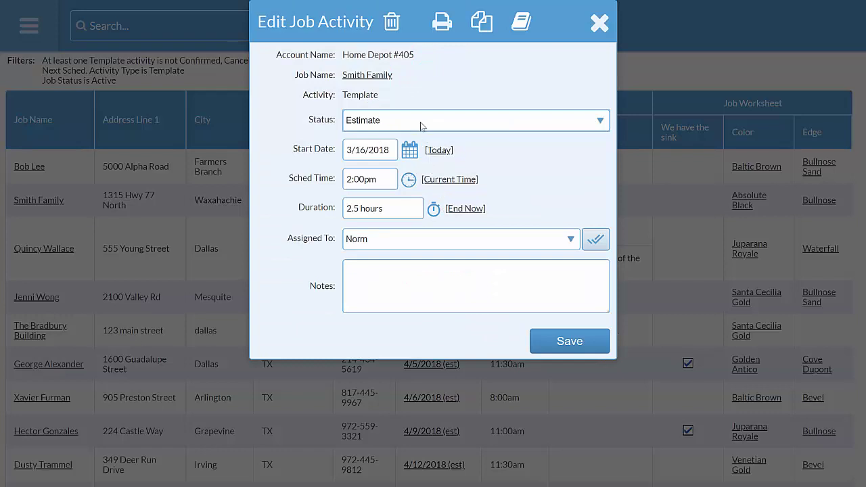
left_click(419, 122)
left_click(396, 187)
left_click(584, 349)
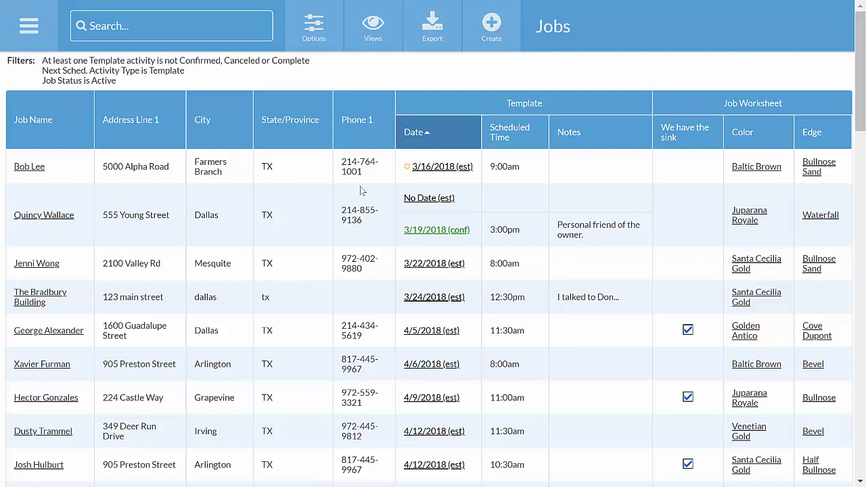
Search 'smith', open the Smith Family job, and view its Job Activities.
left_click(223, 27)
type("smith")
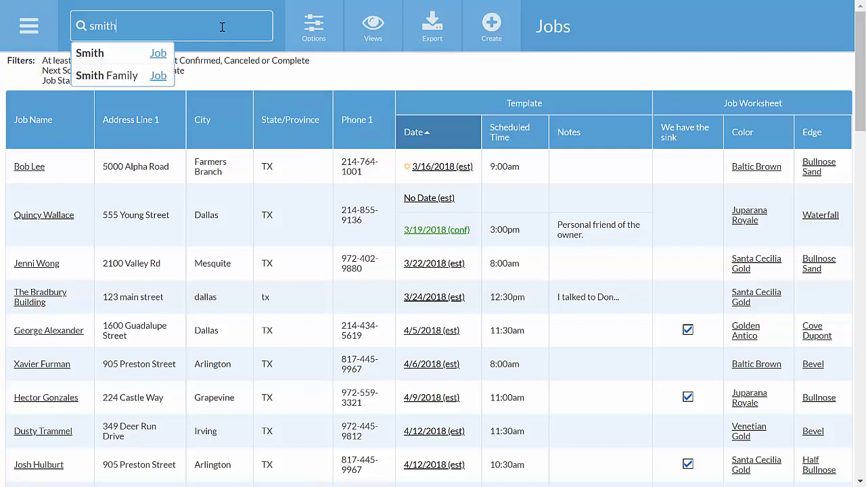
left_click(109, 75)
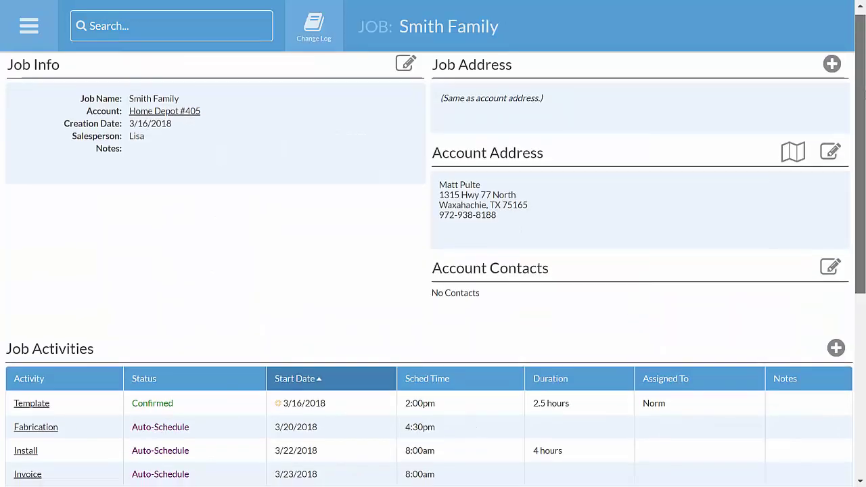
scroll(865, 132, "down", 2)
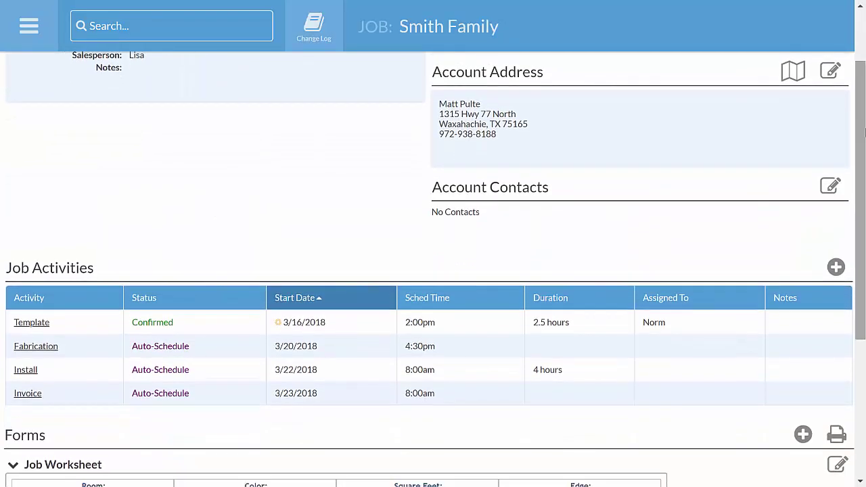